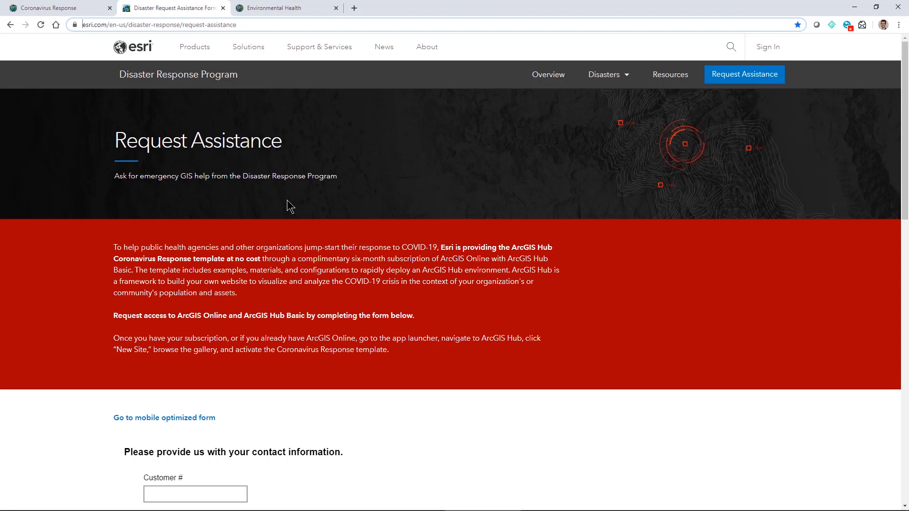
# - Scroll through the Request Assistance form, then switch to the Environmental Health portal home page
pyautogui.scroll(-4, 287, 201)
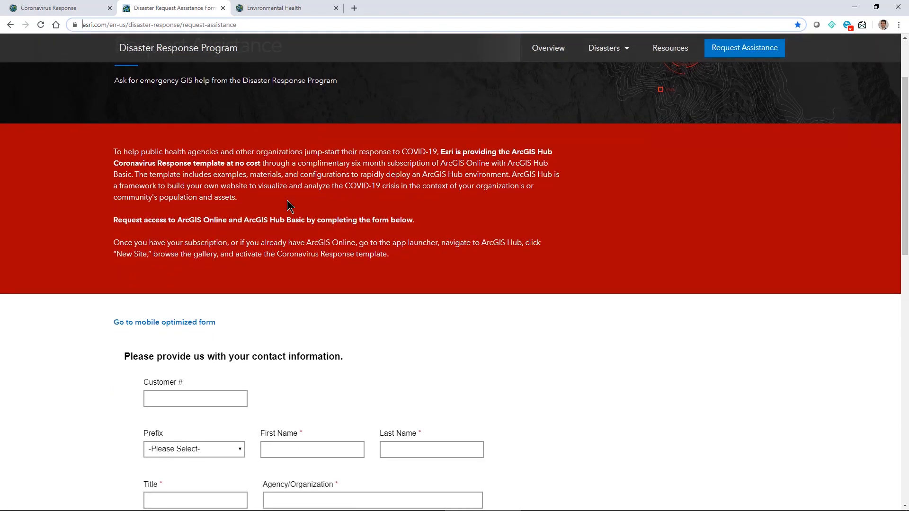
pyautogui.scroll(4, 287, 200)
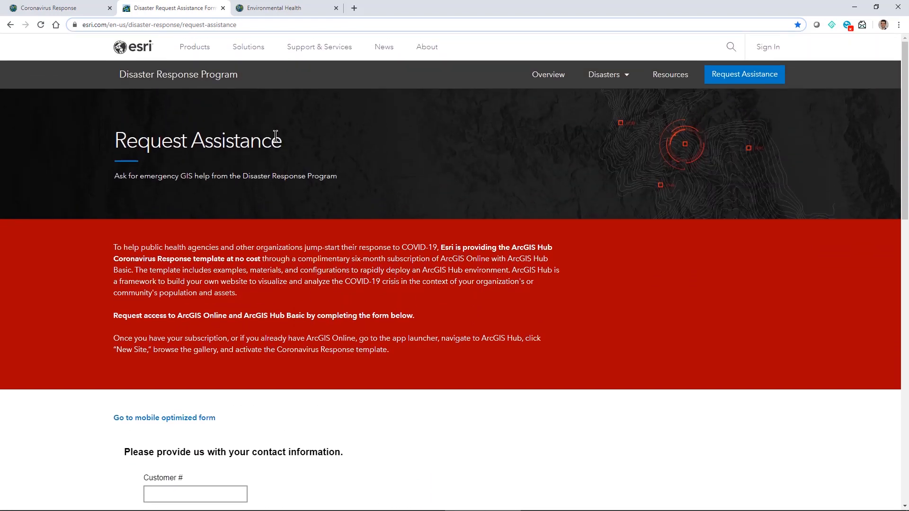
pyautogui.click(260, 8)
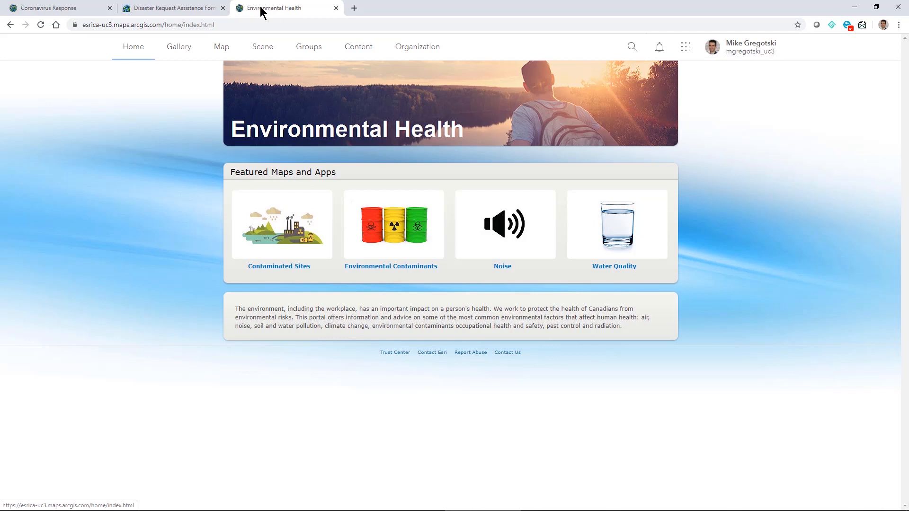
# - In Hub, create the 'Coronavirus Environmental' initiative from the Coronavirus Response template
pyautogui.click(685, 46)
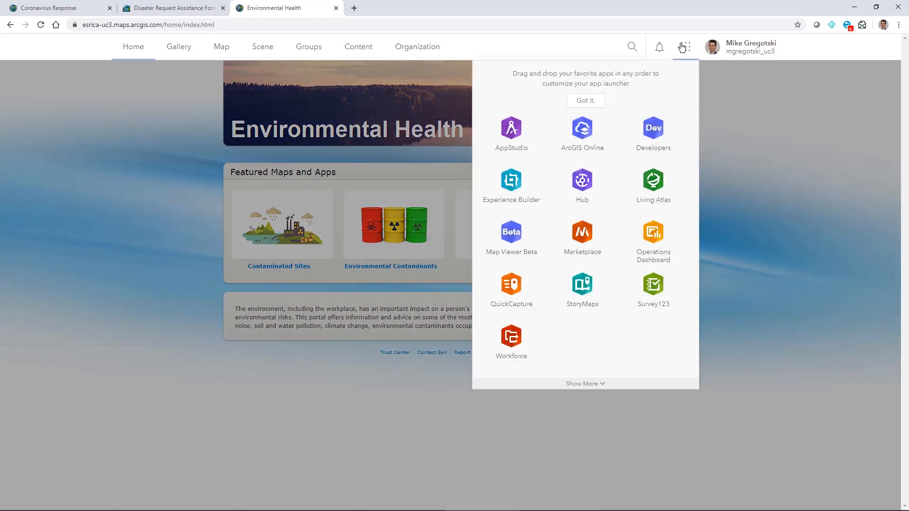
pyautogui.click(585, 182)
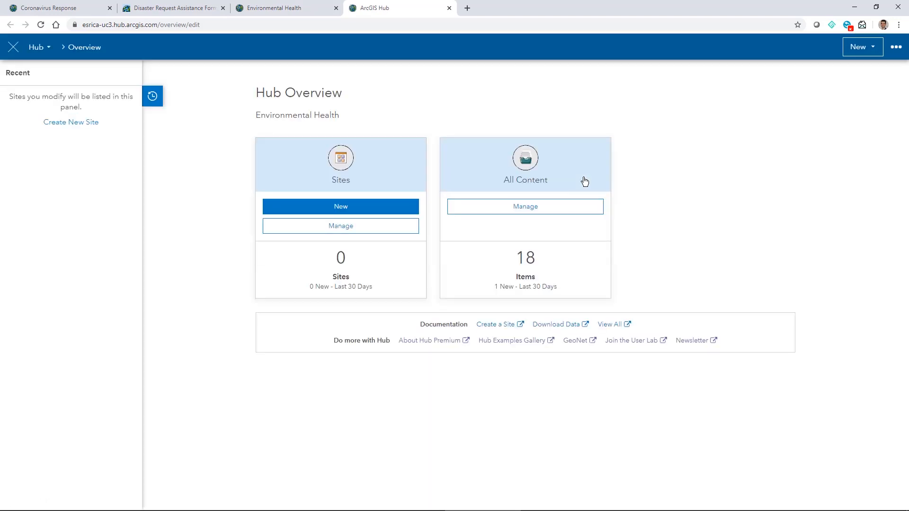
pyautogui.click(363, 206)
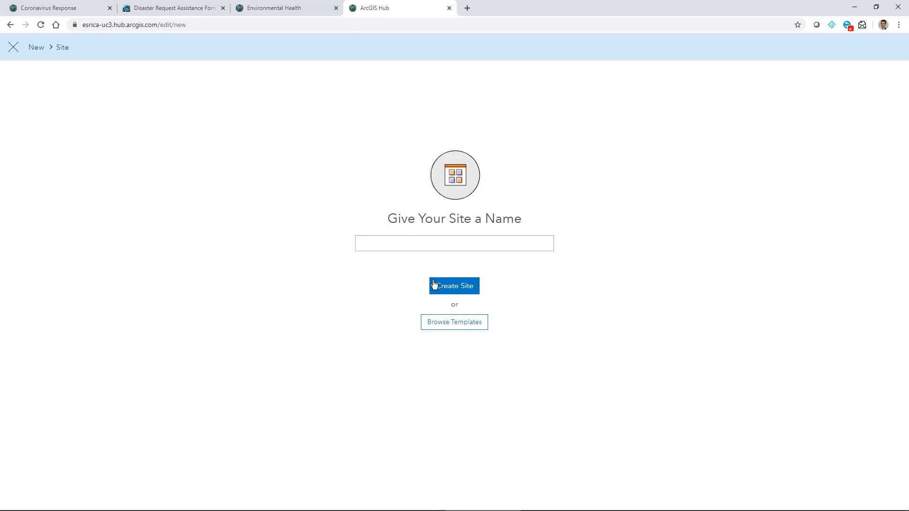
pyautogui.click(445, 324)
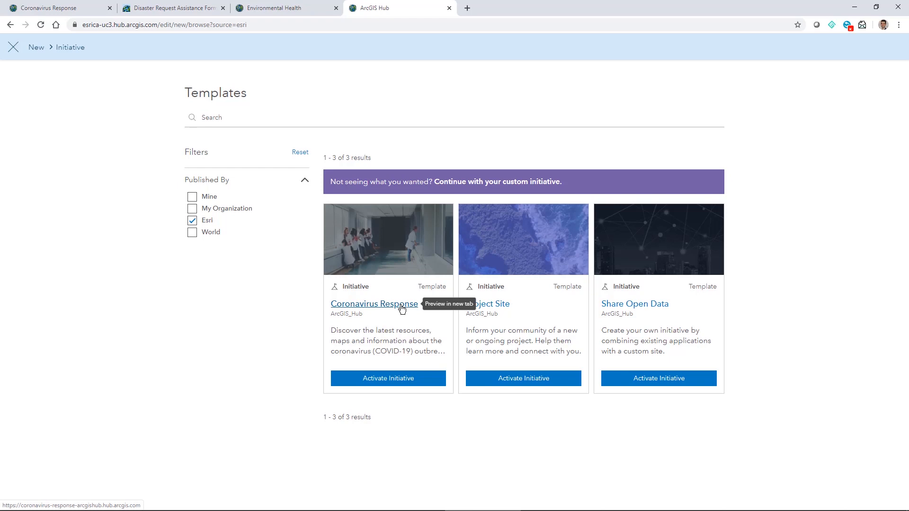
pyautogui.click(384, 384)
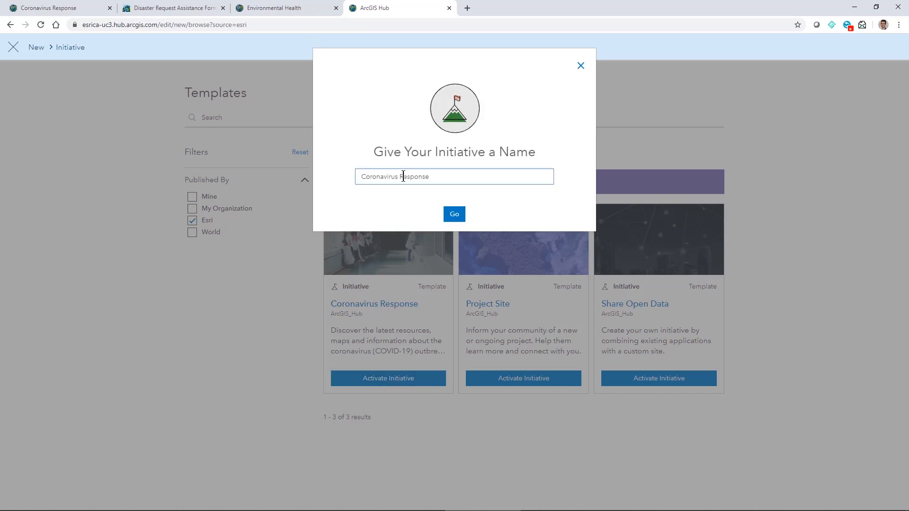
pyautogui.doubleClick(402, 177)
pyautogui.write('Environme')
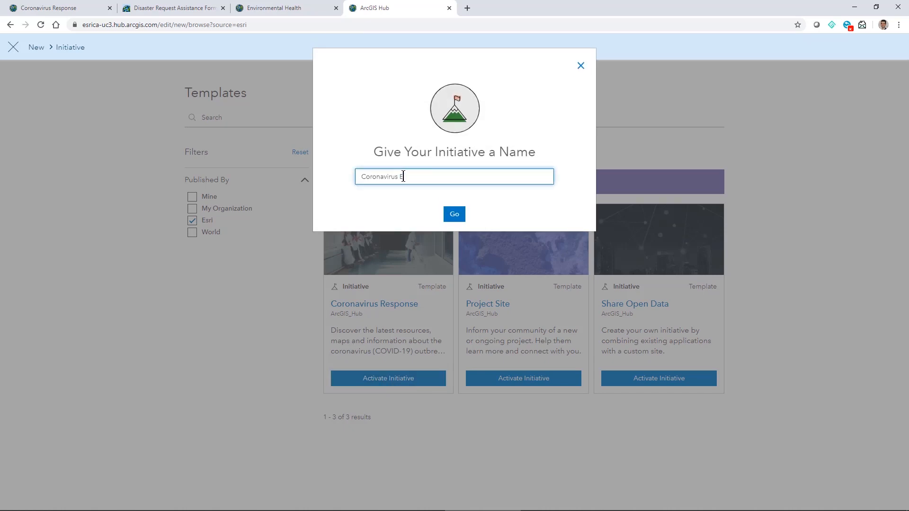
pyautogui.write('ntal')
pyautogui.click(446, 209)
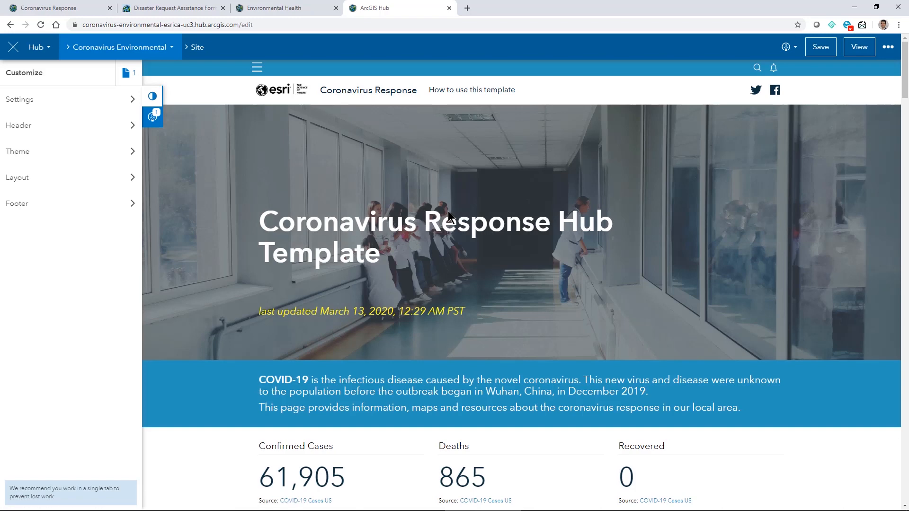
pyautogui.click(292, 7)
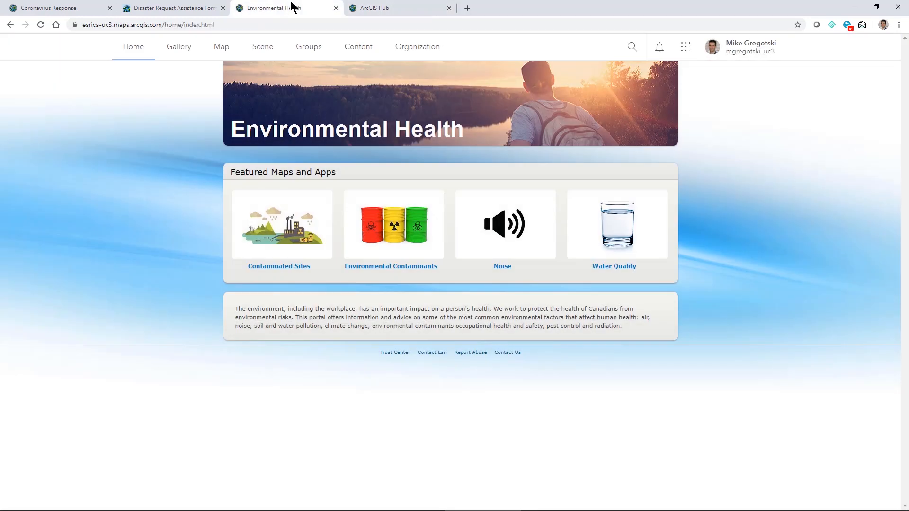
pyautogui.click(306, 47)
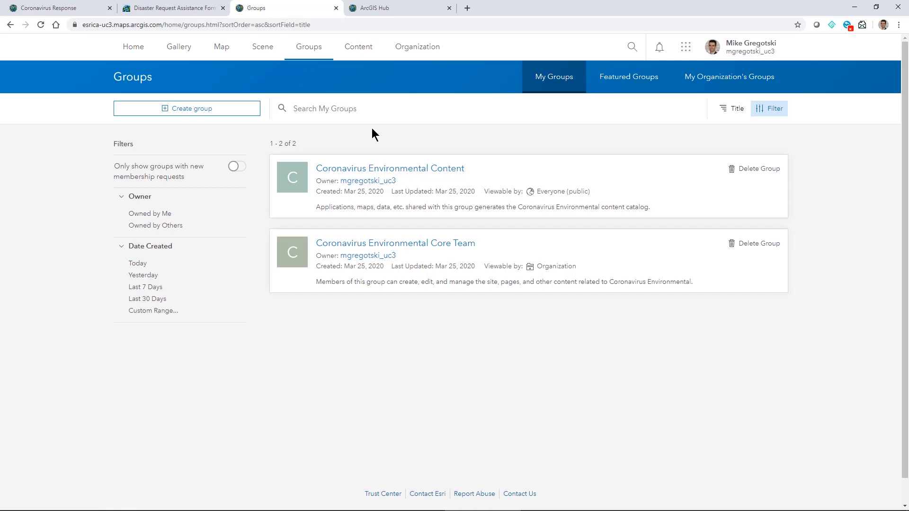
pyautogui.click(362, 53)
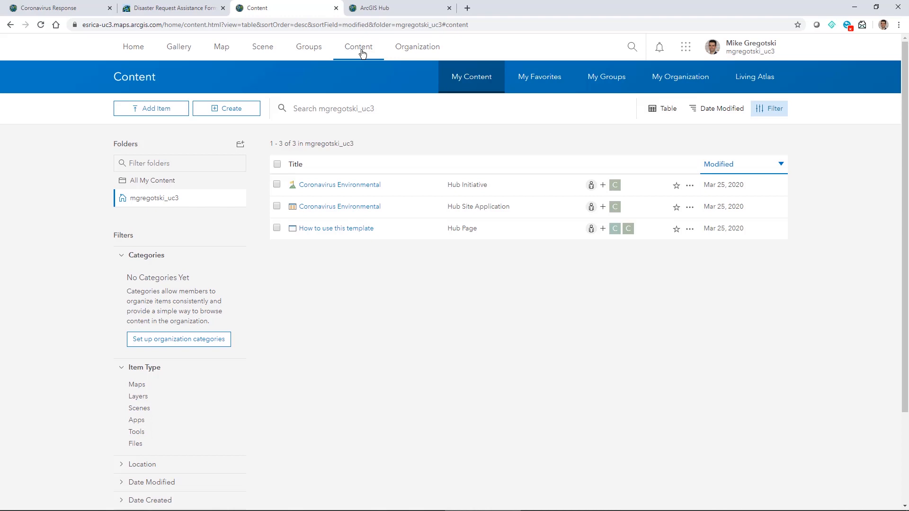
pyautogui.click(392, 9)
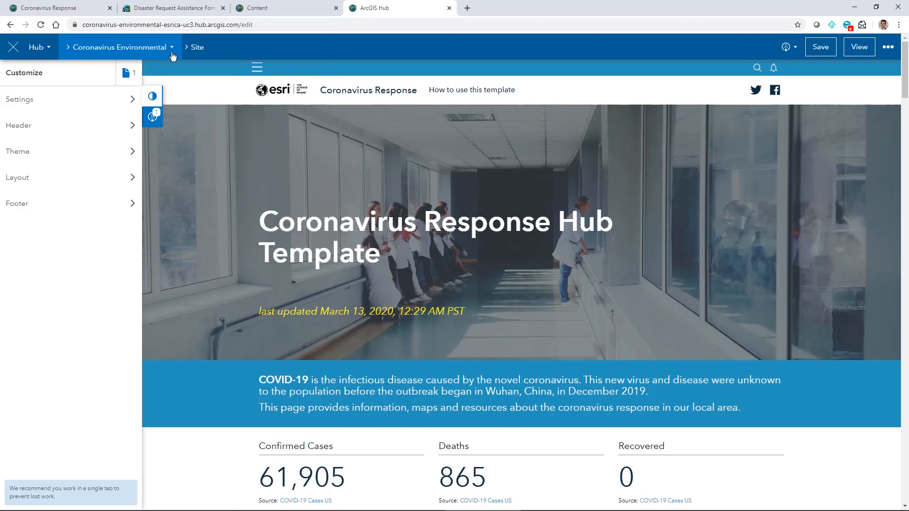
# - Read through the site's 'How to use this template' guide page
pyautogui.click(128, 75)
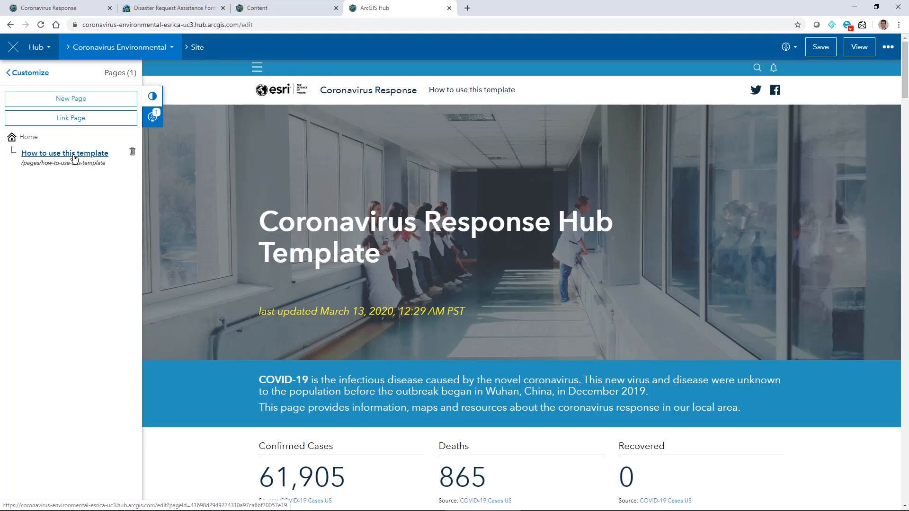
pyautogui.click(73, 157)
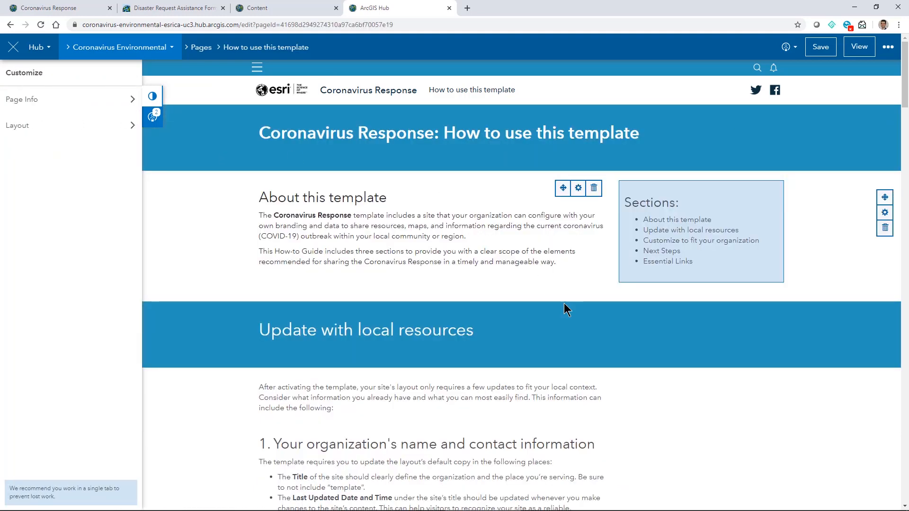
pyautogui.scroll(-3, 573, 314)
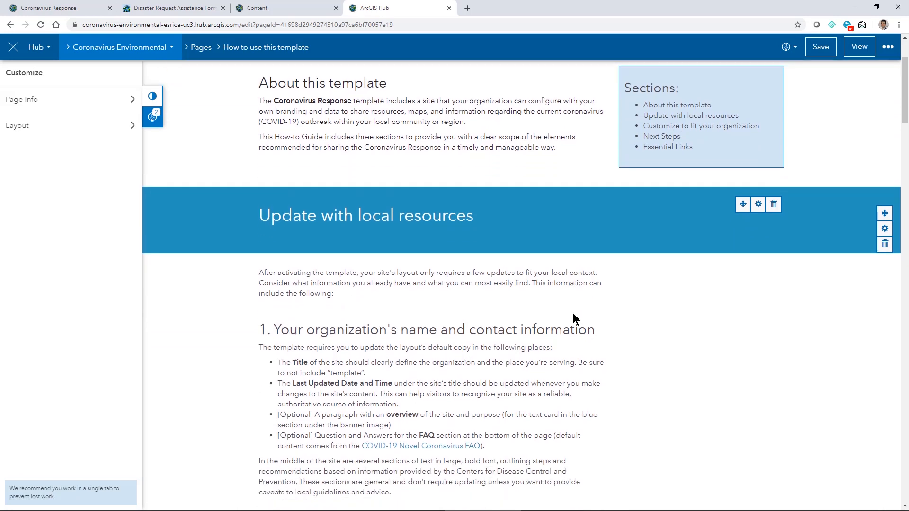
pyautogui.scroll(-5, 572, 313)
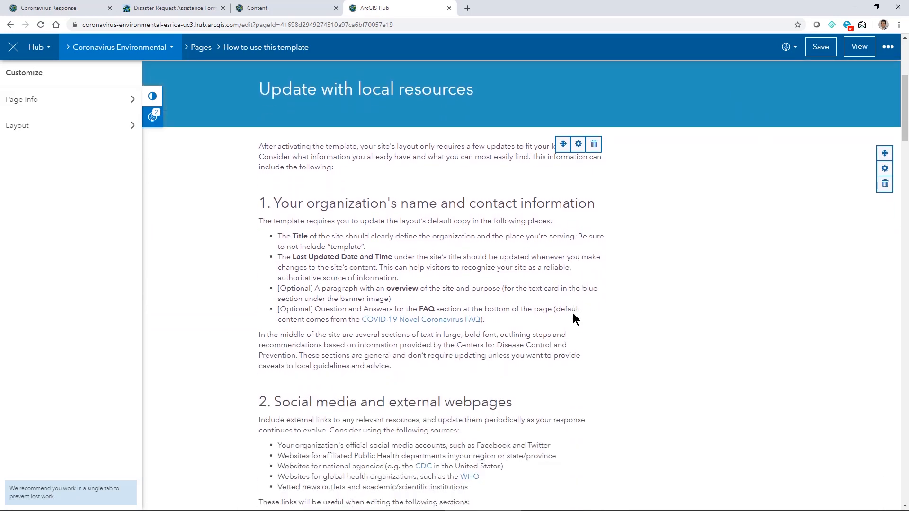
pyautogui.scroll(-4, 573, 313)
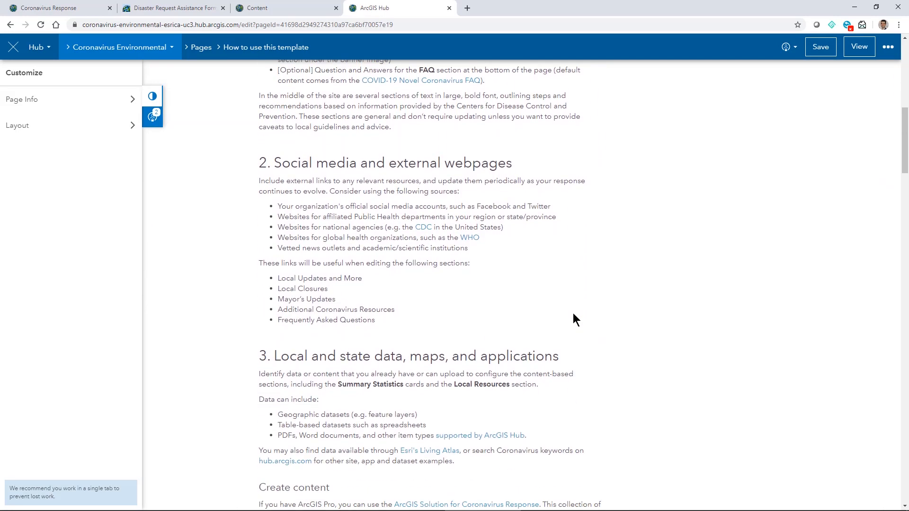
pyautogui.scroll(-5, 573, 314)
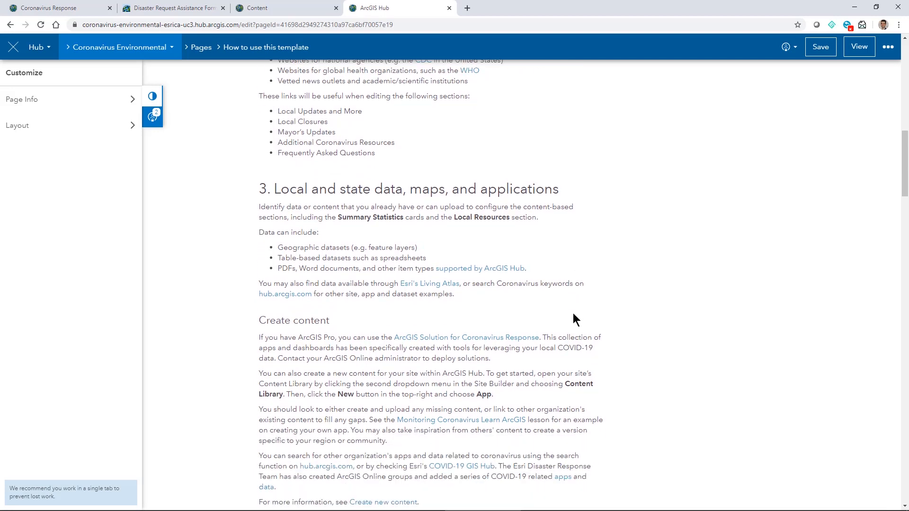
pyautogui.scroll(-2, 573, 313)
pyautogui.scroll(-2, 573, 313)
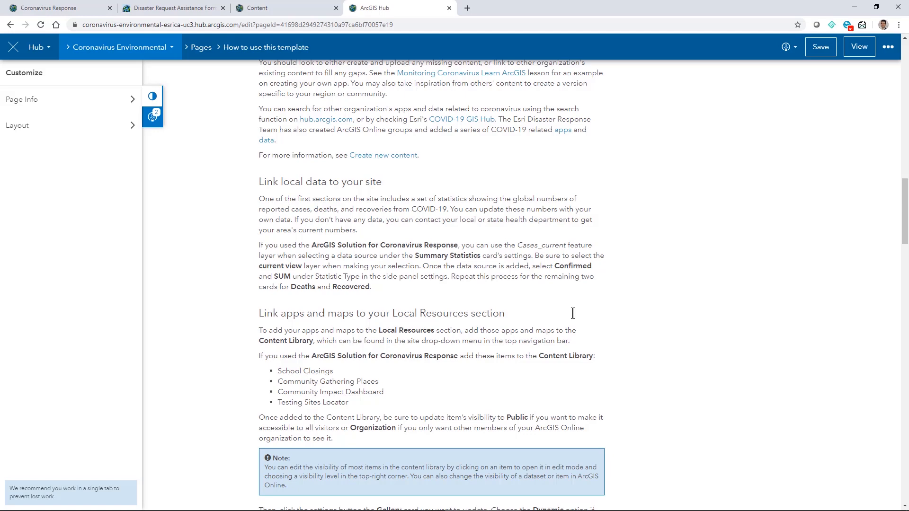
# - Return to editing the Coronavirus Environmental home page
pyautogui.scroll(12, 573, 313)
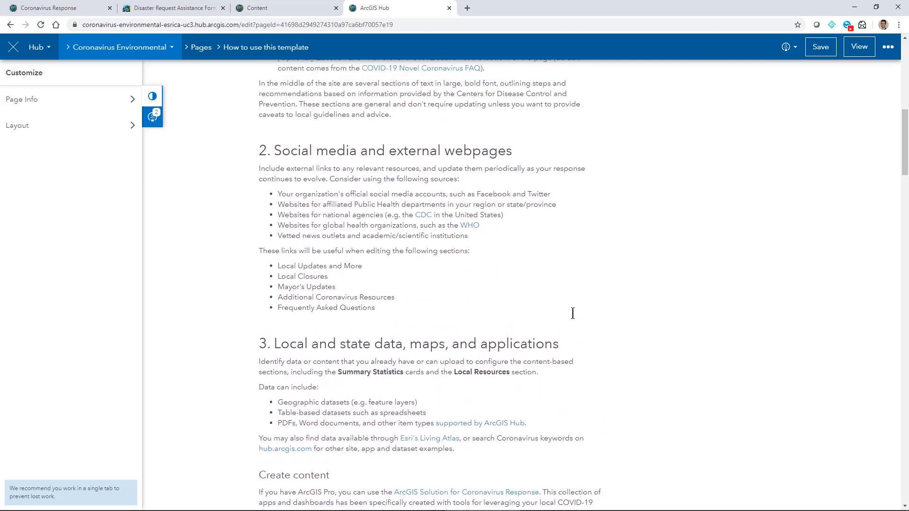
pyautogui.scroll(7, 573, 314)
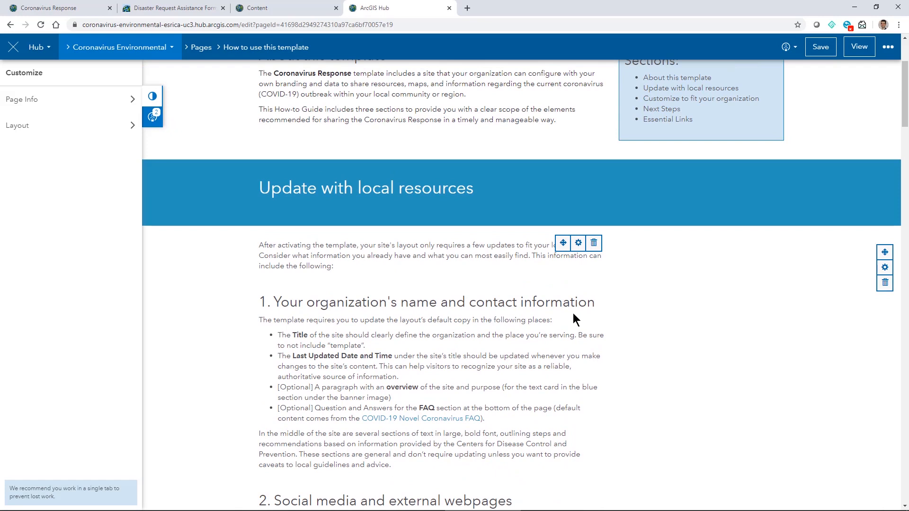
pyautogui.scroll(3, 573, 313)
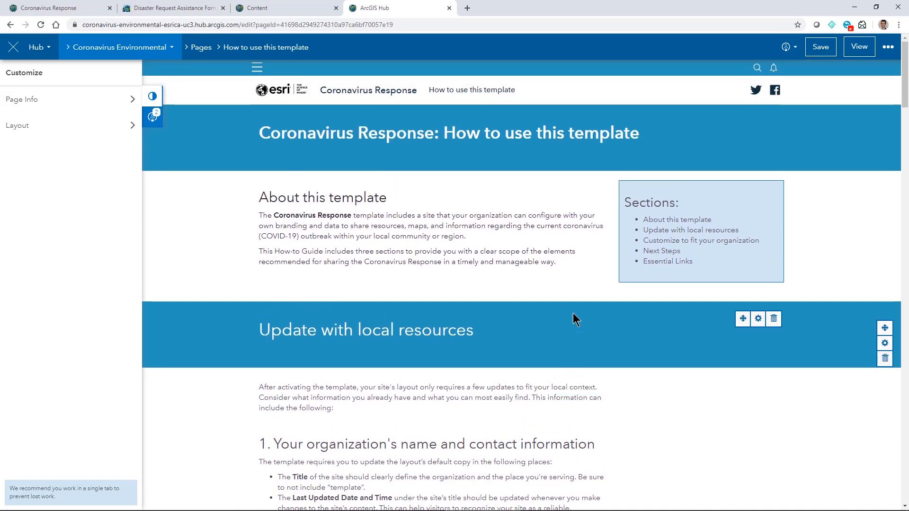
pyautogui.click(169, 53)
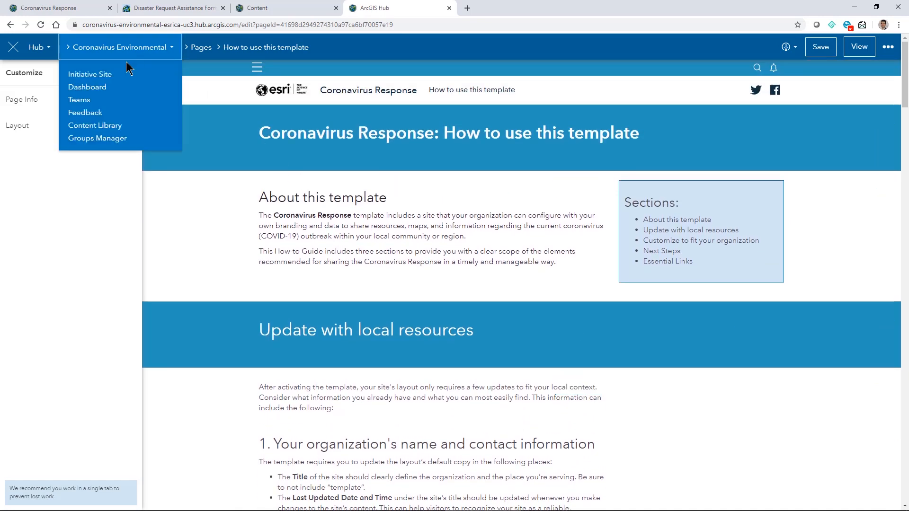
pyautogui.click(90, 75)
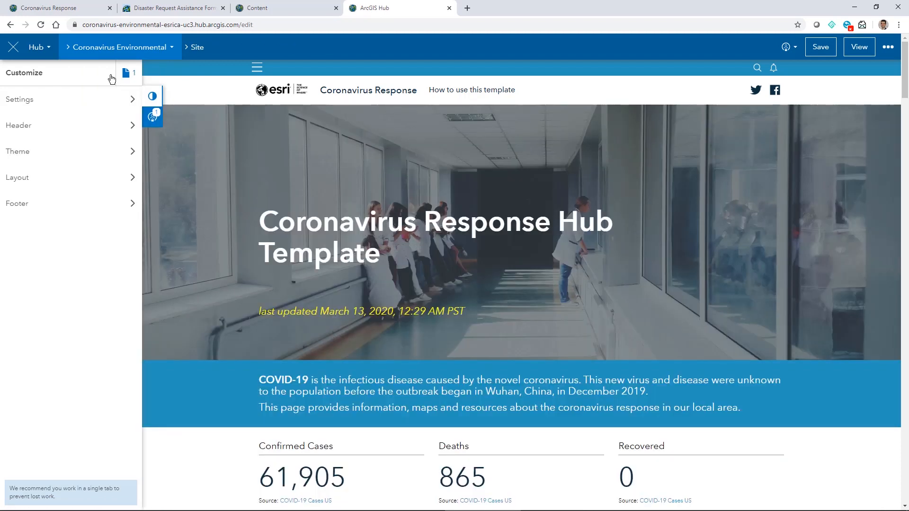
# - Retitle the banner 'Coronavirus Environmental Hub', removing 'Template' and the last-updated date line
pyautogui.moveTo(477, 157)
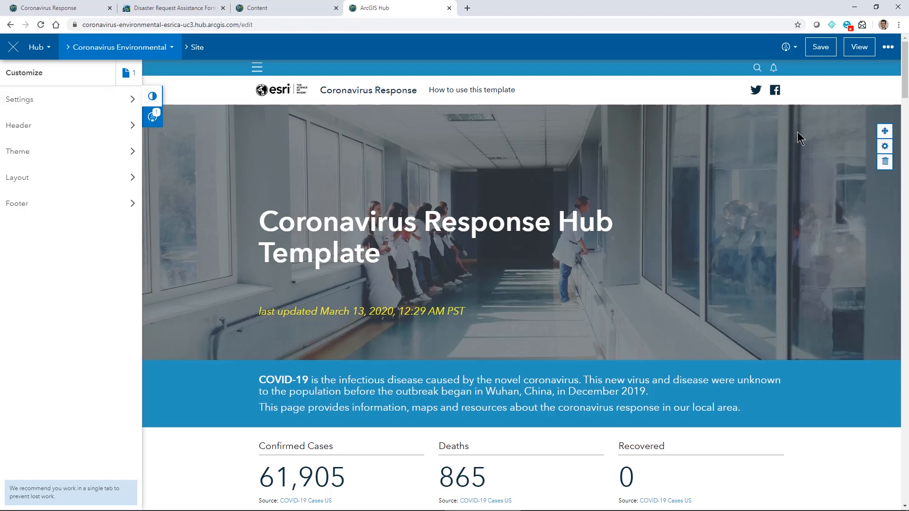
pyautogui.click(759, 124)
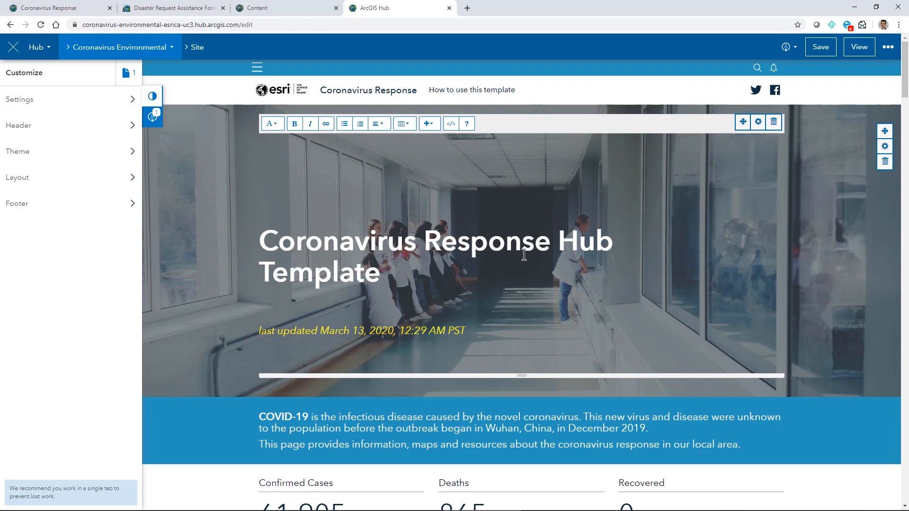
pyautogui.moveTo(382, 273); pyautogui.dragTo(560, 242)
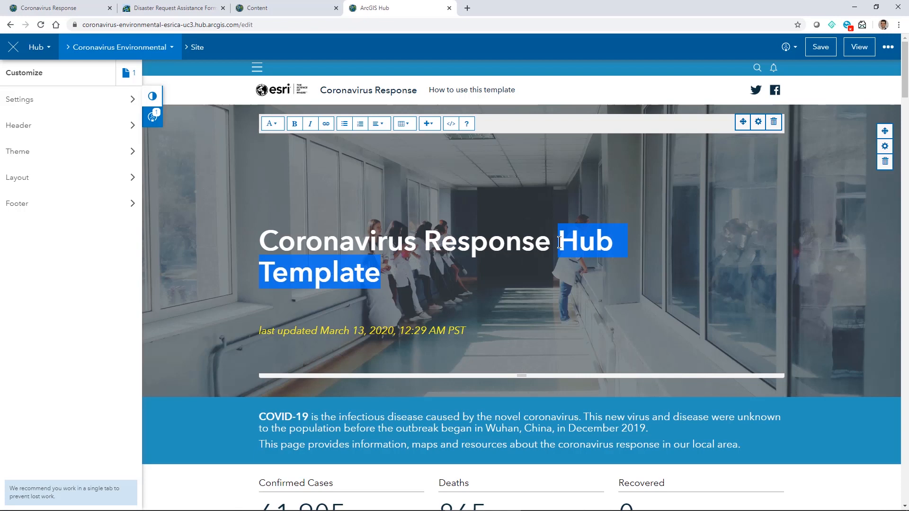
pyautogui.doubleClick(490, 242)
pyautogui.write('Environment')
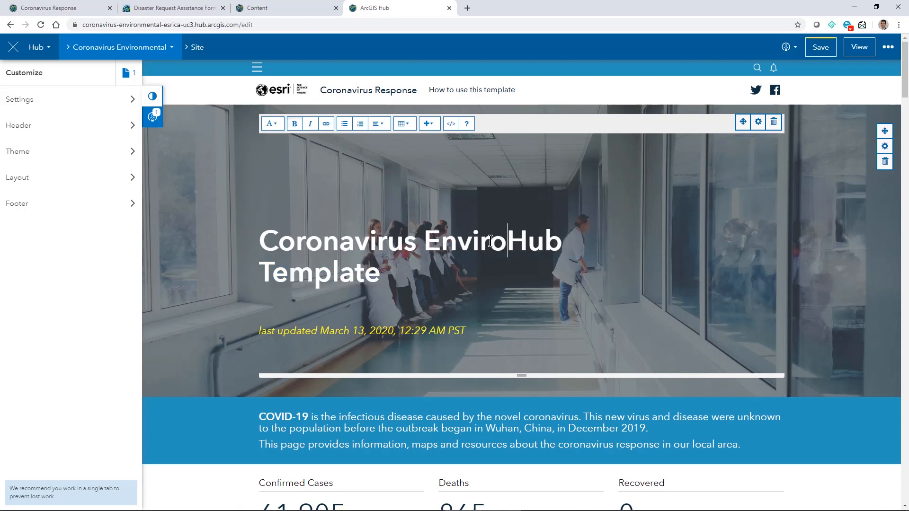
pyautogui.write('al')
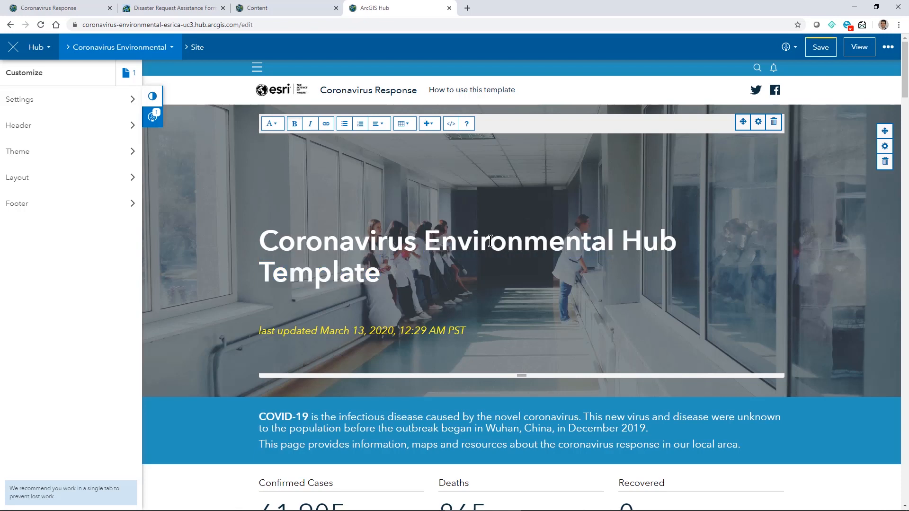
pyautogui.press('Down')
pyautogui.press('BackSpace')
pyautogui.press('BackSpace')
pyautogui.press('BackSpace')
pyautogui.press('BackSpace')
pyautogui.press('BackSpace')
pyautogui.press('BackSpace')
pyautogui.press('BackSpace')
pyautogui.press('BackSpace')
pyautogui.press('Down')
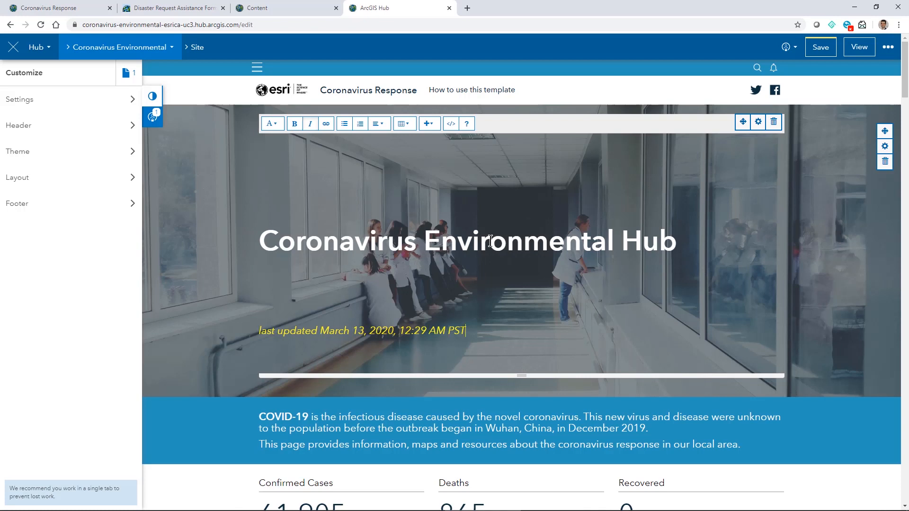
pyautogui.press('BackSpace')
pyautogui.press('BackSpace')
pyautogui.press('BackSpace')
pyautogui.press('BackSpace')
pyautogui.press('BackSpace')
pyautogui.press('BackSpace')
pyautogui.press('BackSpace')
pyautogui.press('BackSpace')
pyautogui.press('BackSpace')
pyautogui.press('BackSpace')
pyautogui.press('BackSpace')
pyautogui.press('BackSpace')
pyautogui.press('BackSpace')
pyautogui.press('BackSpace')
pyautogui.press('BackSpace')
pyautogui.press('BackSpace')
pyautogui.press('BackSpace')
pyautogui.press('BackSpace')
pyautogui.press('BackSpace')
pyautogui.press('BackSpace')
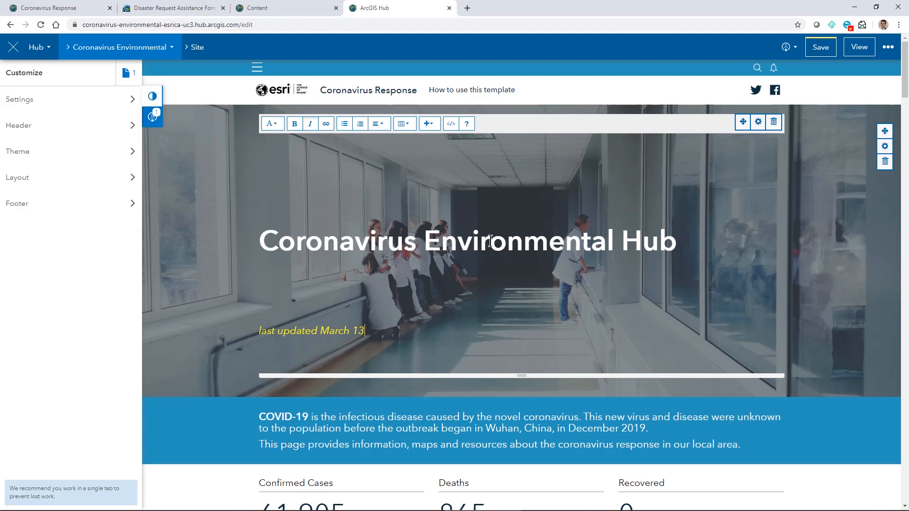
pyautogui.press('BackSpace')
pyautogui.press('BackSpace')
pyautogui.press('BackSpace')
pyautogui.press('BackSpace')
pyautogui.press('BackSpace')
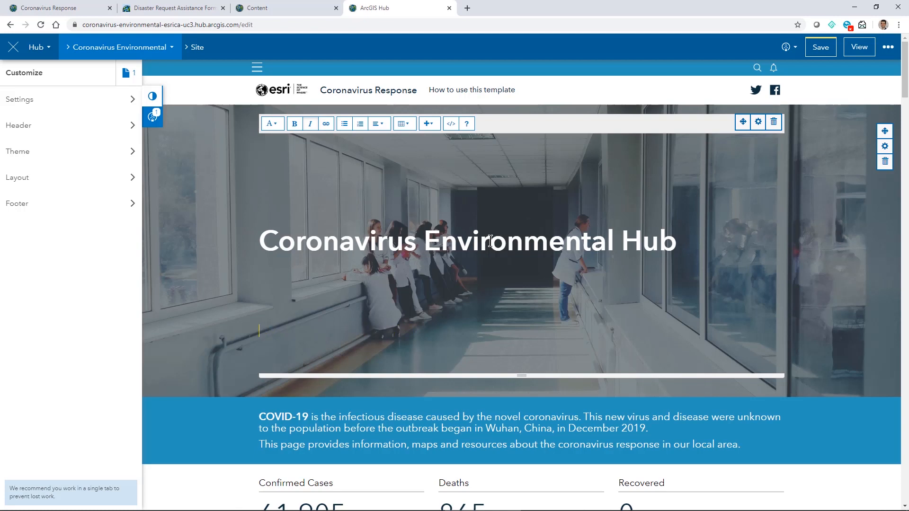
pyautogui.click(759, 123)
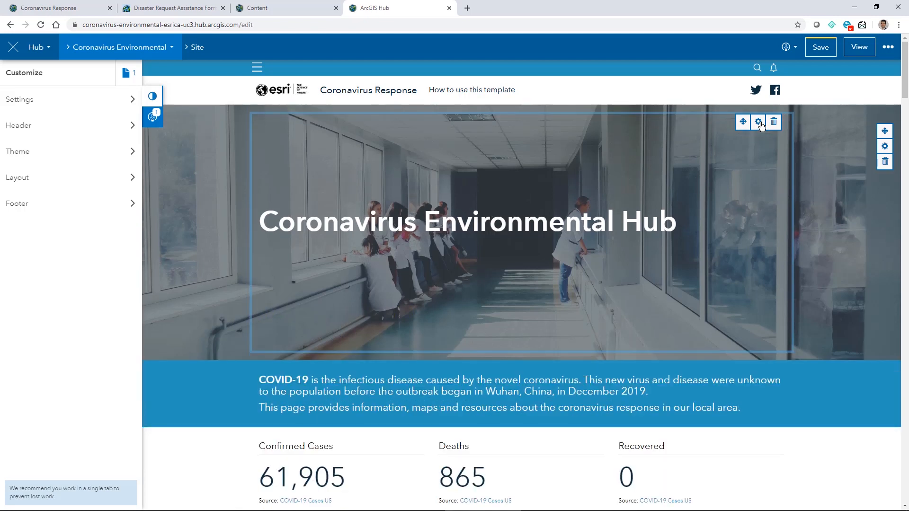
# - Upload Coronavirus.jpg from the desktop as the banner row's background image
pyautogui.click(884, 147)
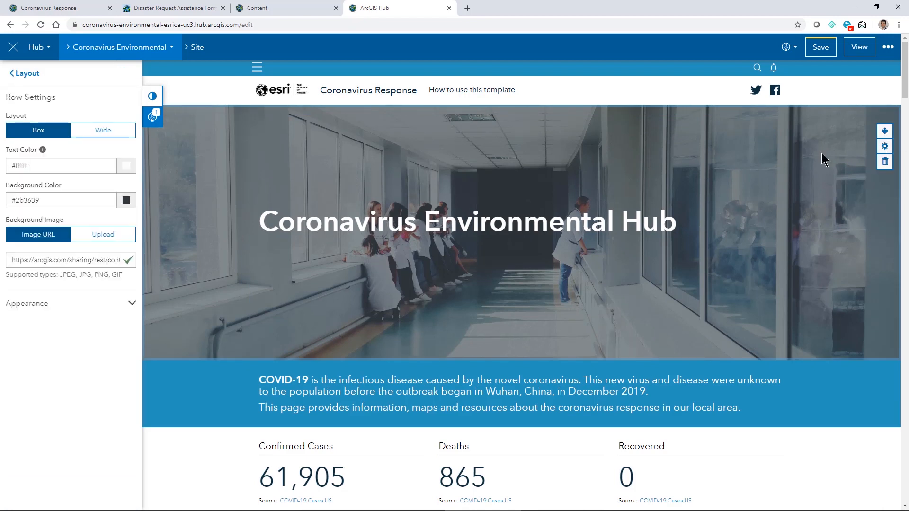
pyautogui.click(122, 239)
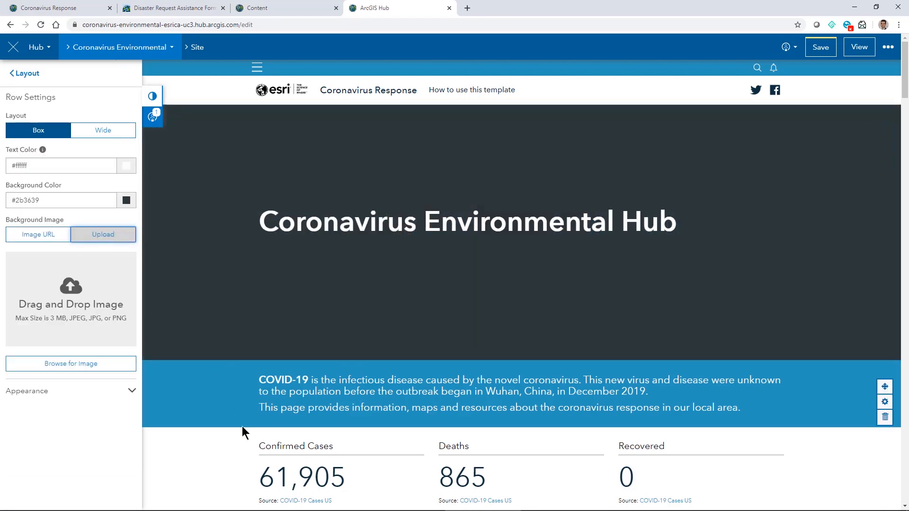
pyautogui.click(196, 507)
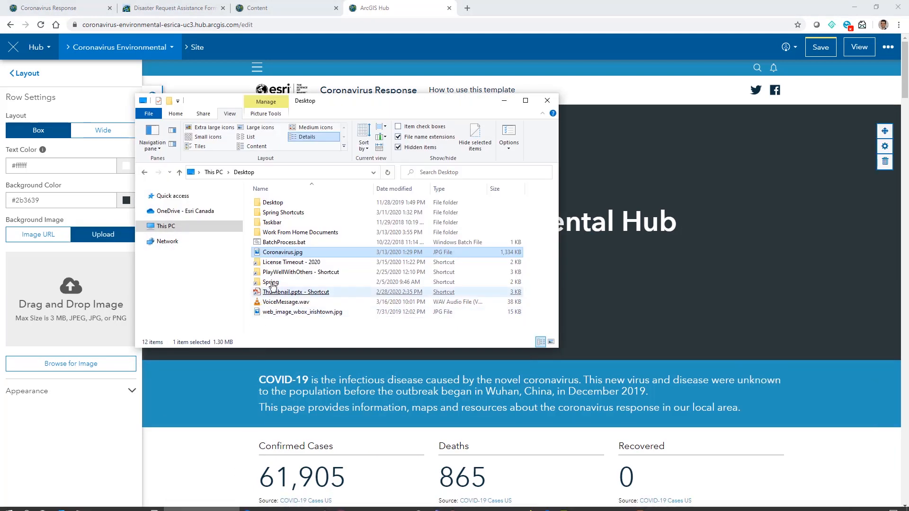
pyautogui.moveTo(290, 256); pyautogui.dragTo(92, 297)
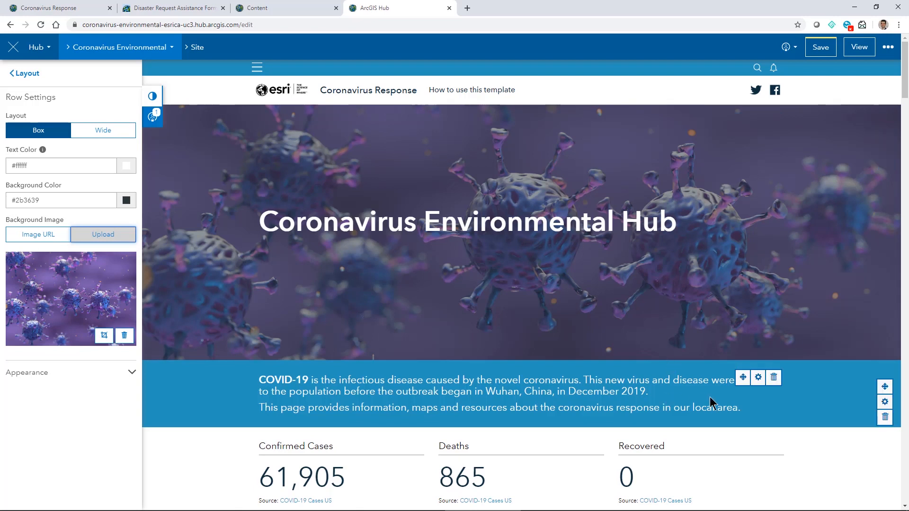
pyautogui.click(758, 378)
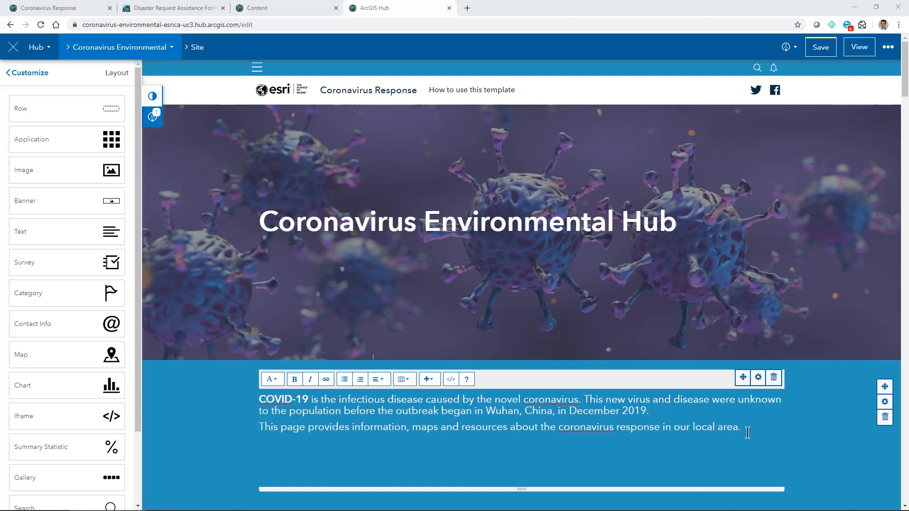
# - Replace the blue intro paragraphs with the pasted COVID-19 text
pyautogui.moveTo(742, 428); pyautogui.dragTo(258, 399)
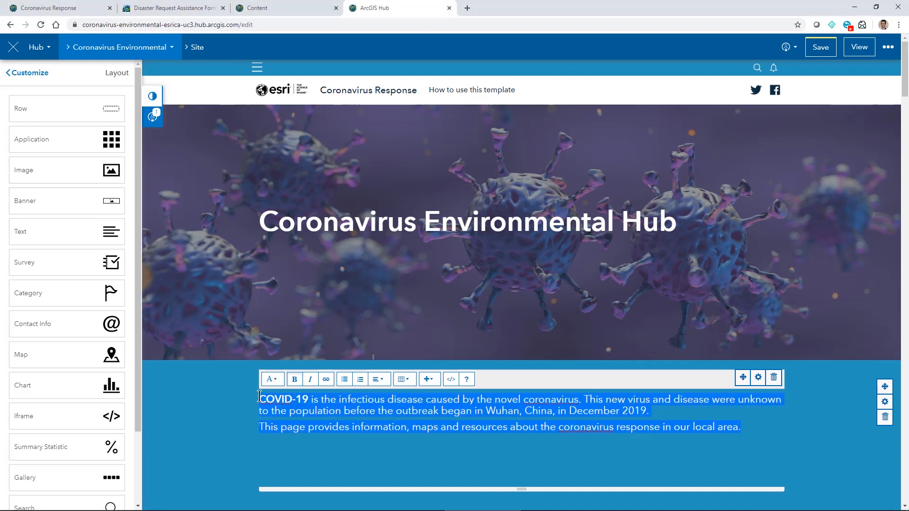
pyautogui.write('COVID-19 is a serious health threat, and the situation is evolving daily. The risk will vary between and within communities, but given the increasing number of cases in Canada, the risk to Canadians is considered high. This does not mean that all Canadians will get the disease. It means that there is already a significant impact on our health care system. If we do not flatten the epidemic curve now, the increase of COVID-19 cases could impact health care resources available to Canadians.')
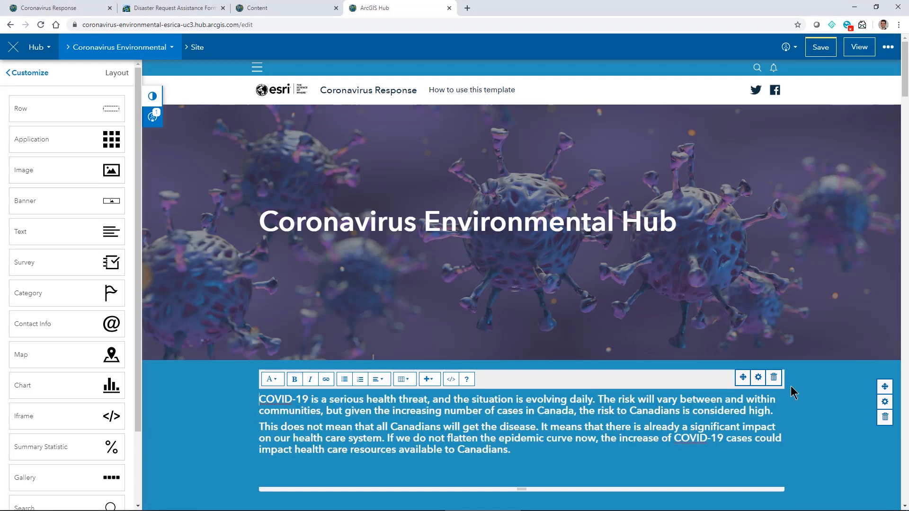
pyautogui.click(836, 405)
# - Move the case statistics row above the intro text, save the site, and view it live
pyautogui.scroll(-2, 836, 405)
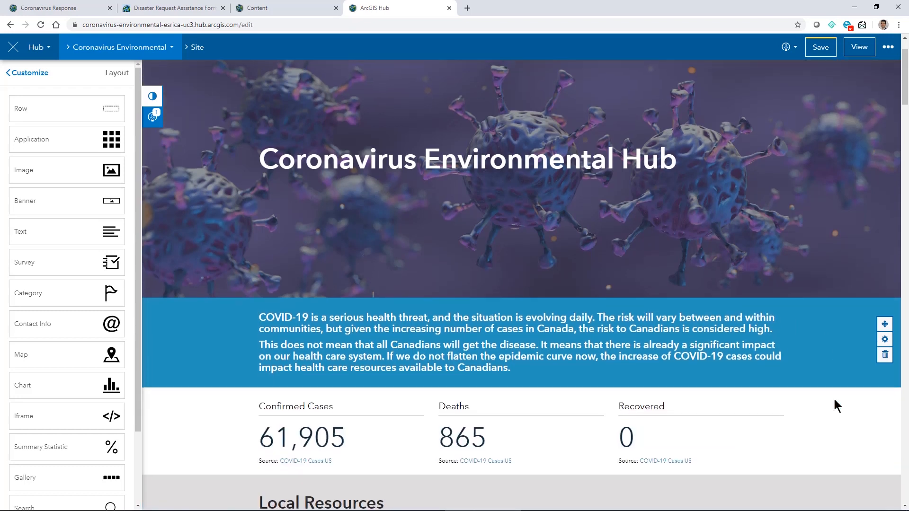
pyautogui.moveTo(884, 382); pyautogui.dragTo(524, 270)
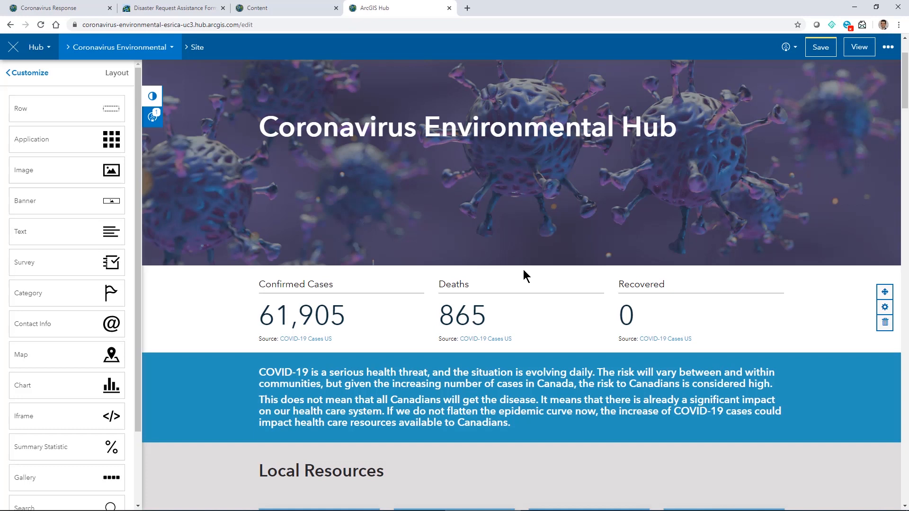
pyautogui.click(824, 48)
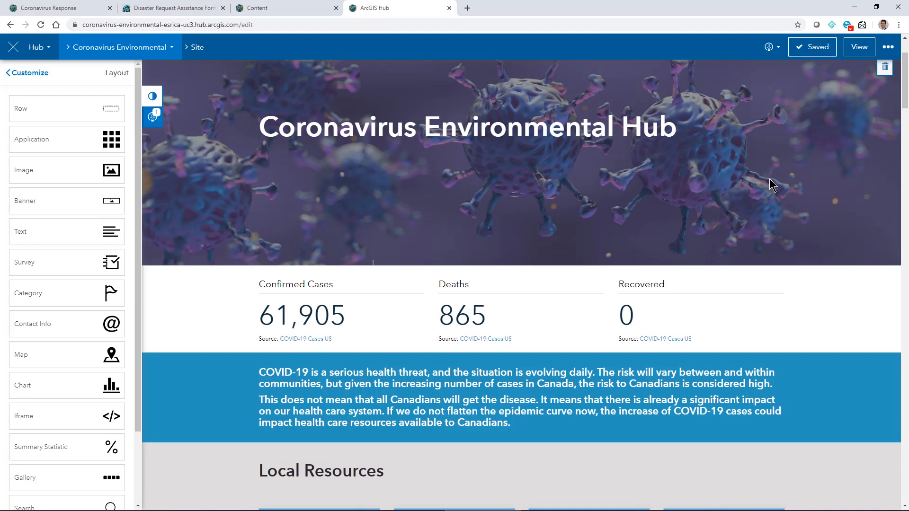
pyautogui.click(857, 52)
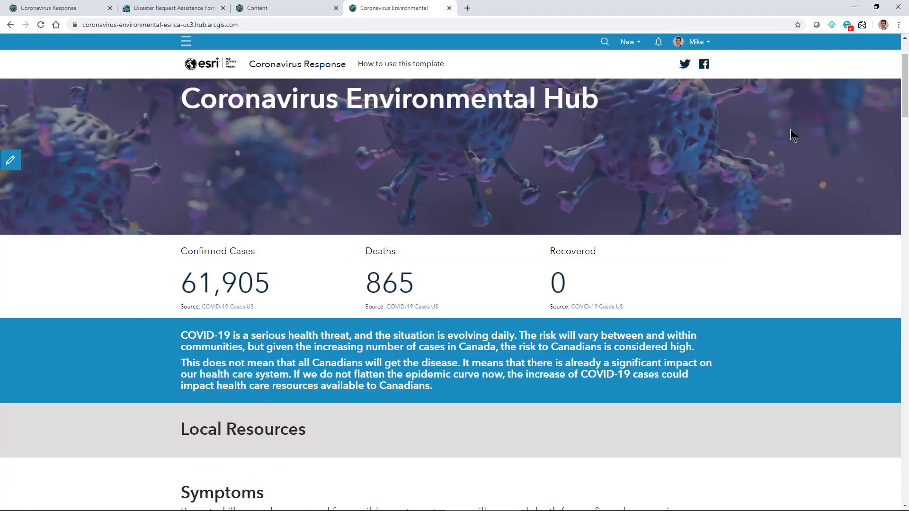